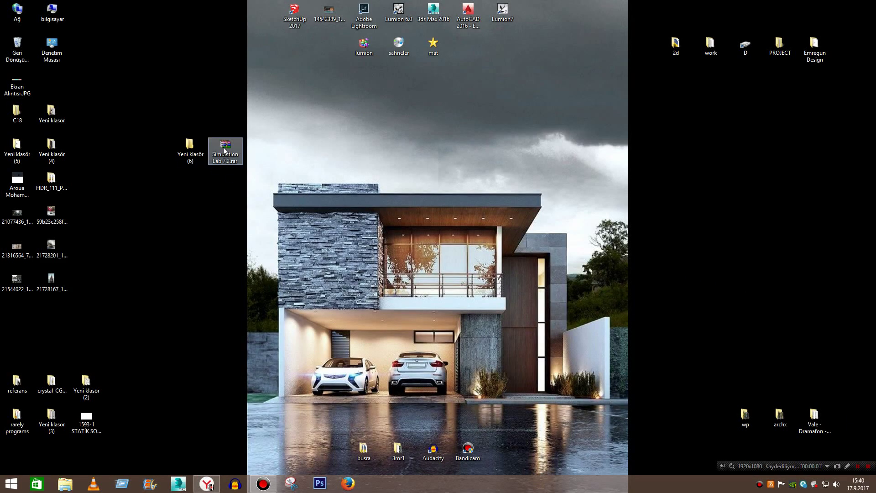
Step: Move the Simulation Lab 7.2 archive into Yeni klasör (6) and extract it there
left_click_drag(223, 147, 190, 145)
double_click(190, 144)
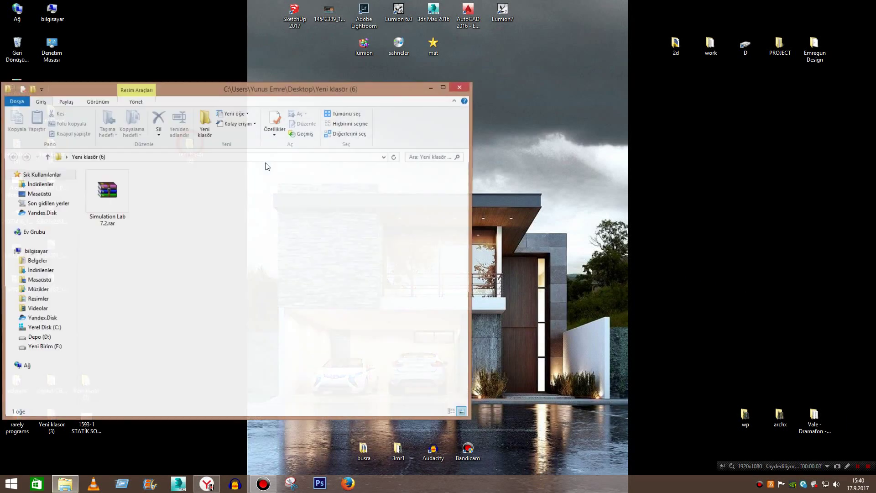
right_click(110, 199)
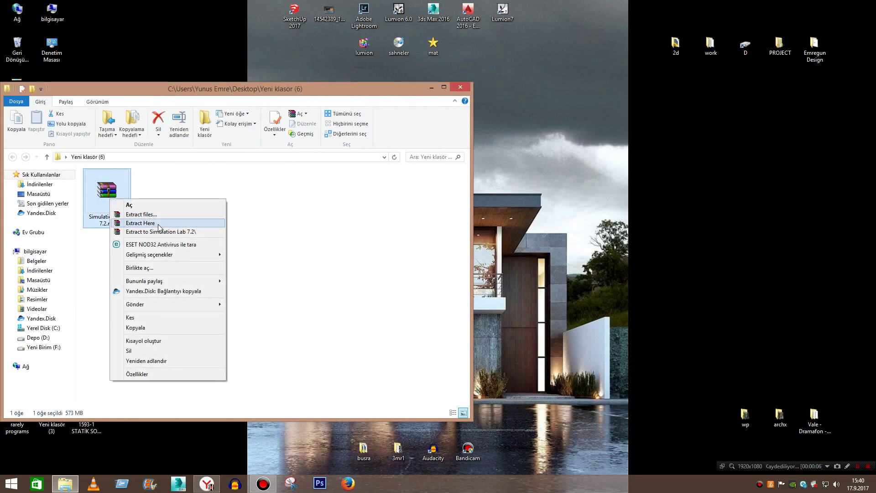
left_click(139, 222)
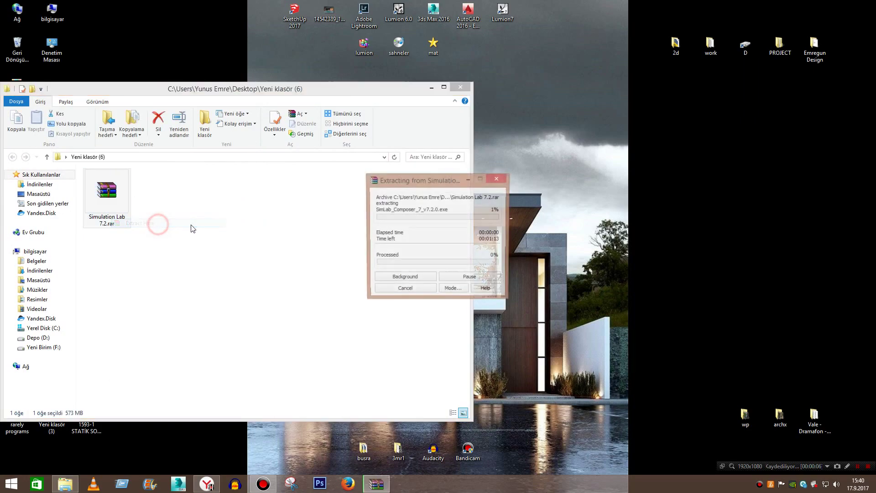
Step: Once extraction finishes, launch the extracted SimLab Composer installer
left_click(212, 258)
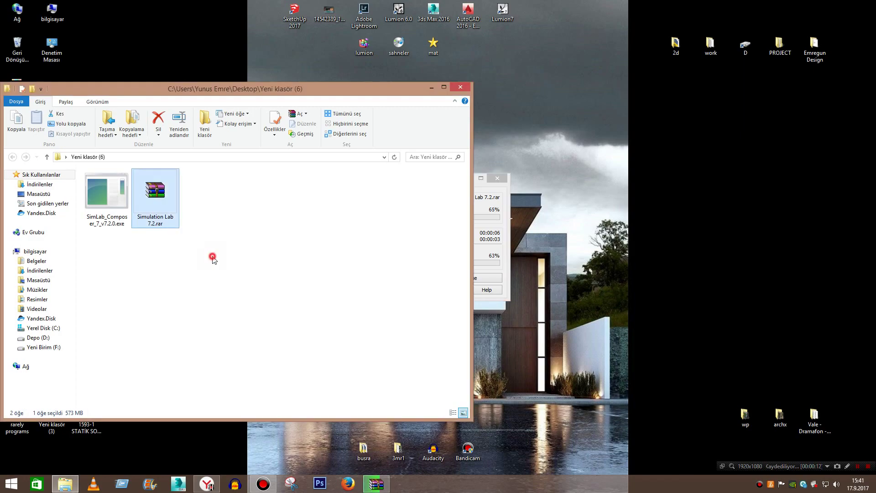
left_click(504, 207)
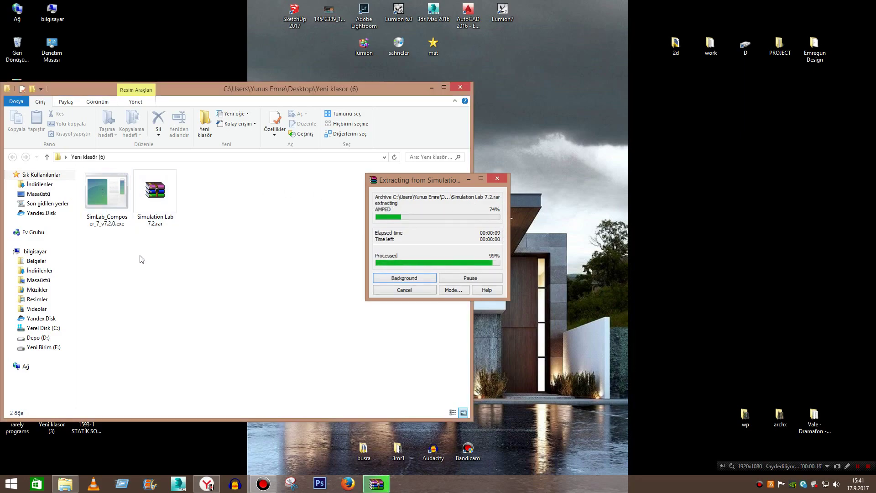
left_click(133, 256)
left_click(172, 203)
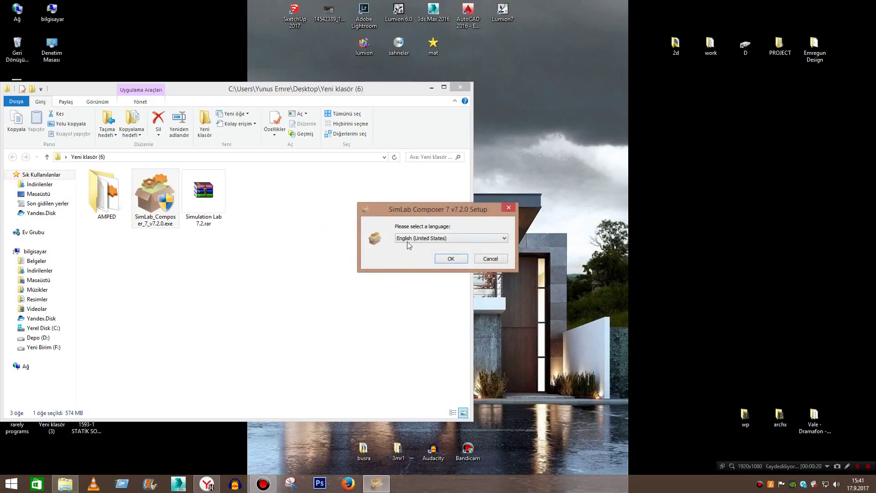
Step: Install SimLab Composer 7 v7.2.0 in English (United States), accepting the license and default folder
left_click(475, 239)
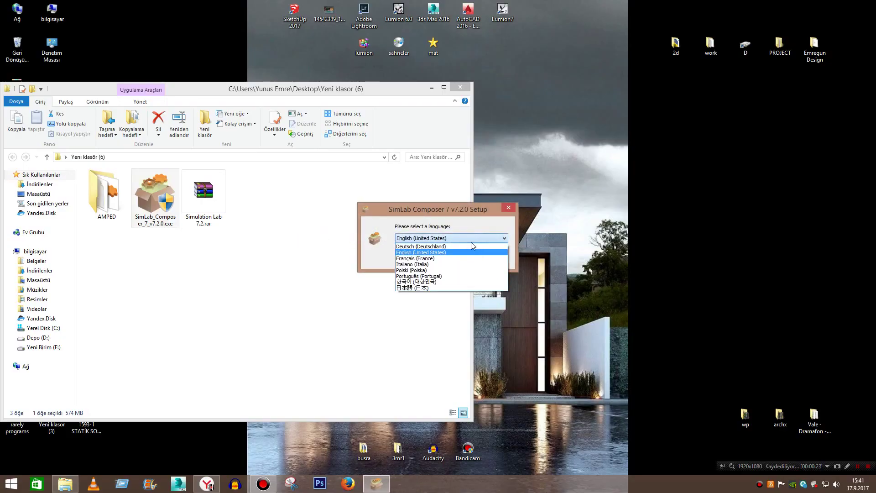
left_click(467, 252)
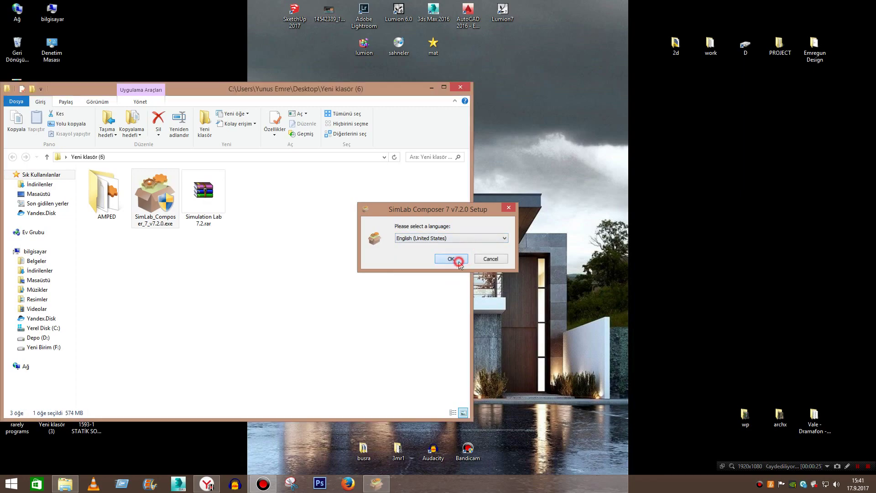
left_click(462, 258)
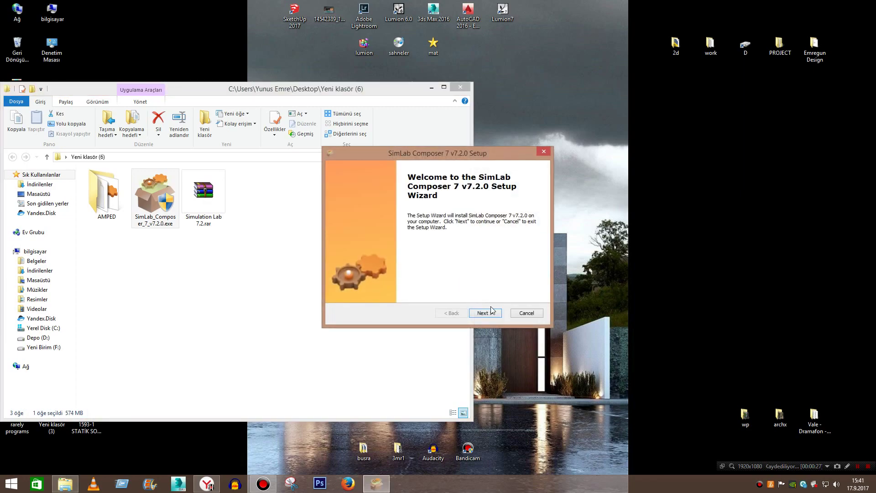
left_click(491, 313)
left_click(405, 279)
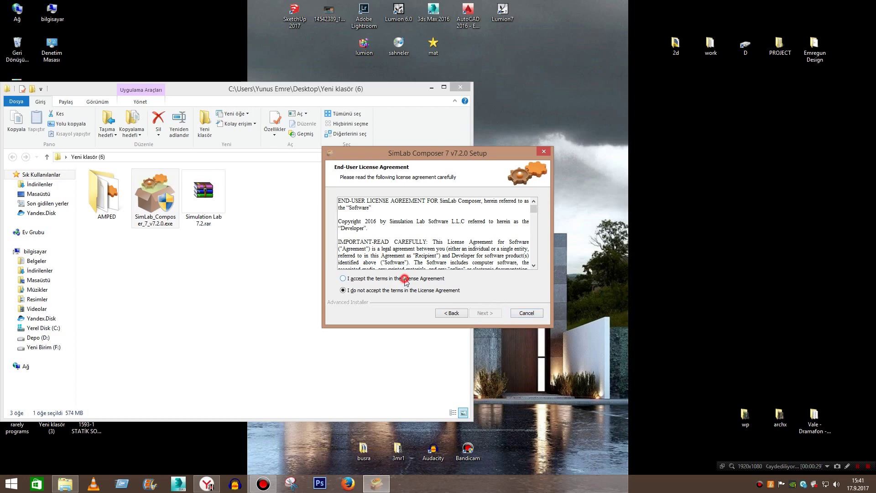
left_click(490, 313)
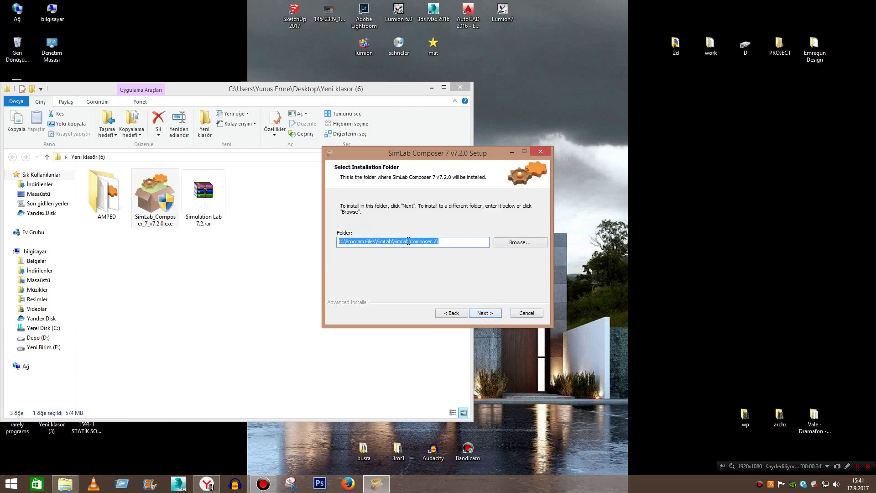
left_click(488, 313)
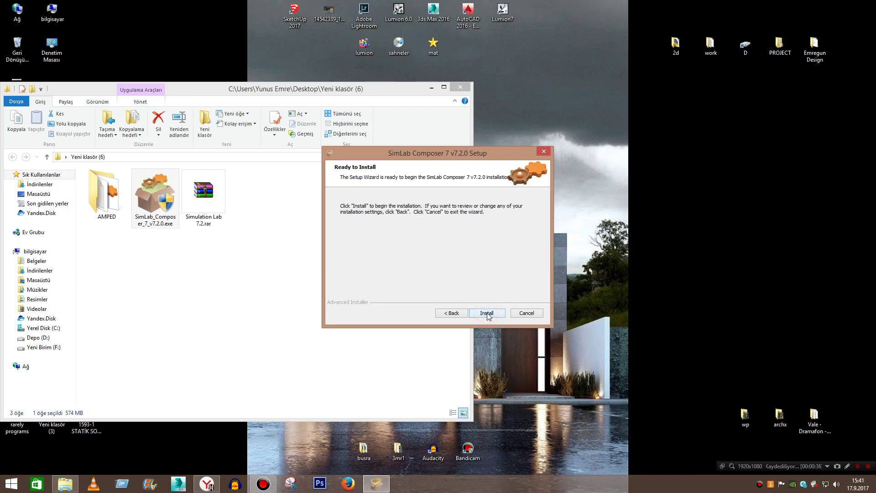
left_click(486, 312)
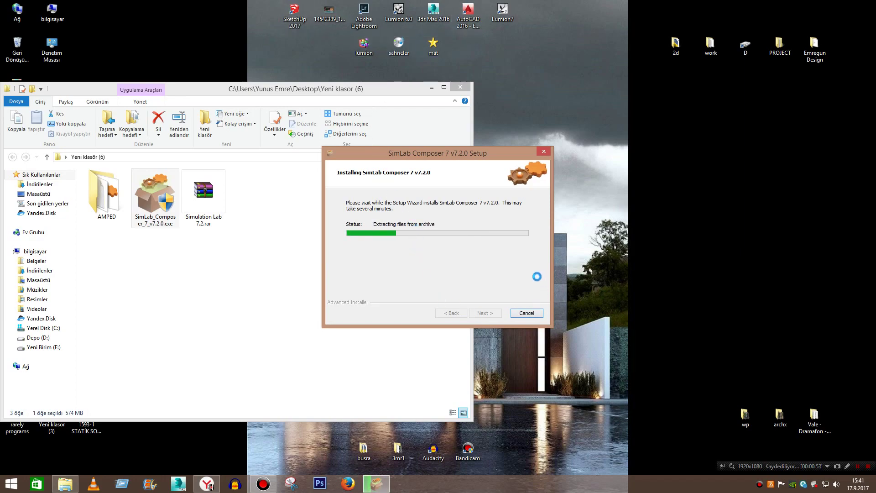
Step: Create a new Word document on the desktop, open it and place it narrowly on the right
right_click(636, 227)
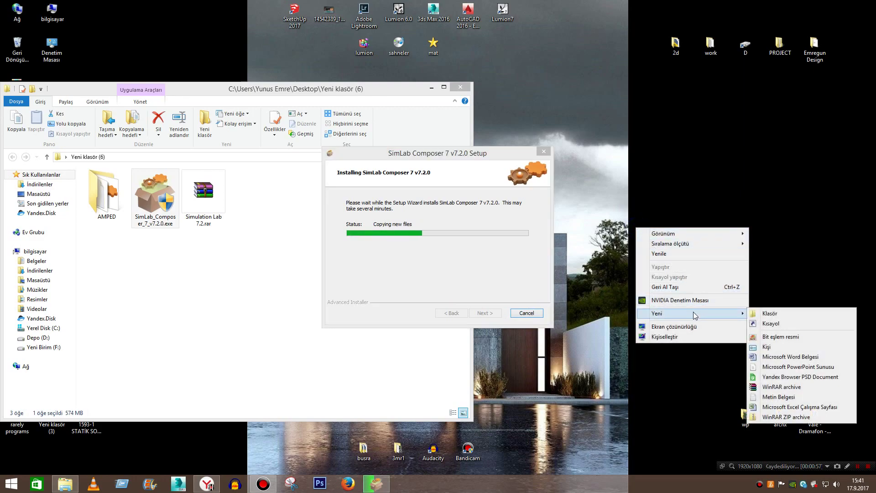
mouse_move(691, 313)
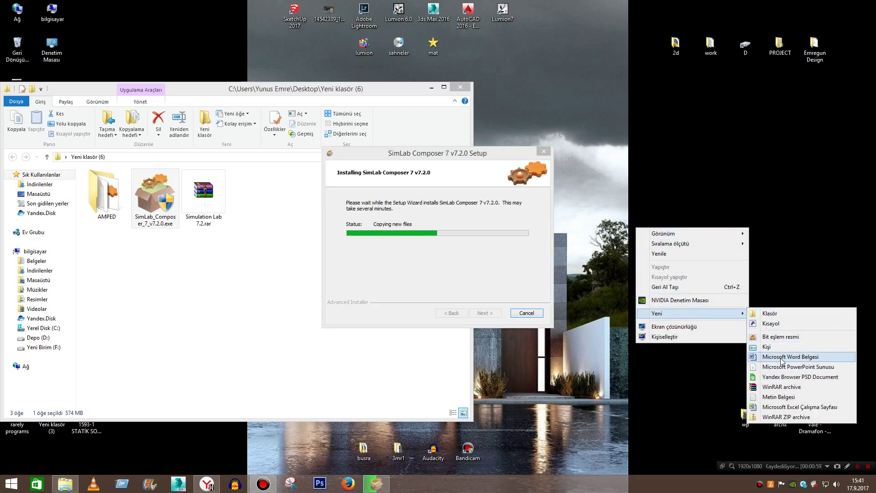
left_click(782, 361)
left_click(645, 245)
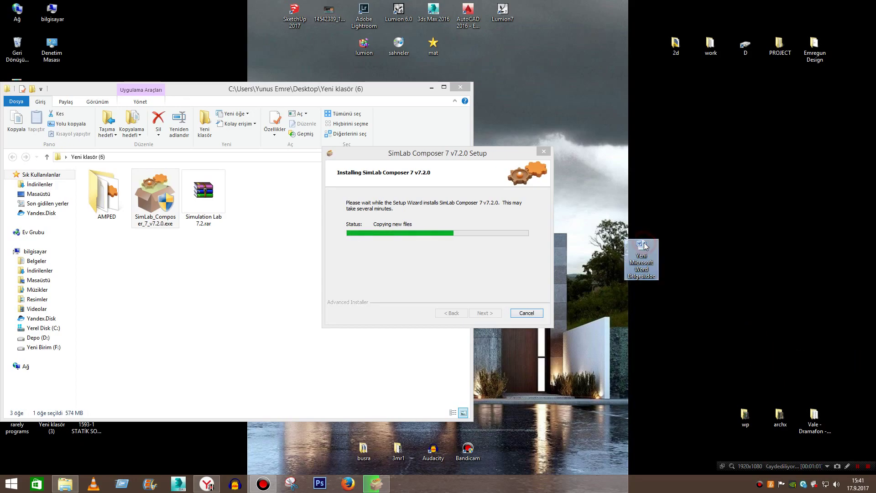
double_click(645, 245)
left_click_drag(465, 118, 738, 195)
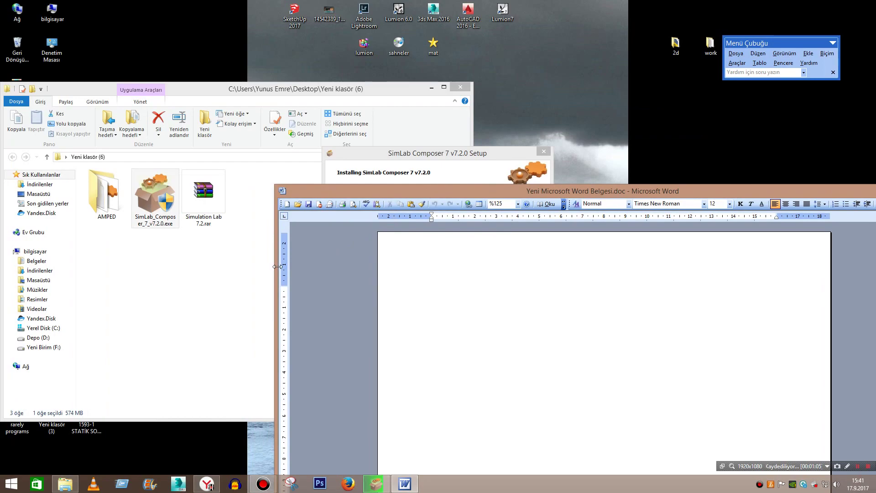
left_click_drag(277, 267, 571, 268)
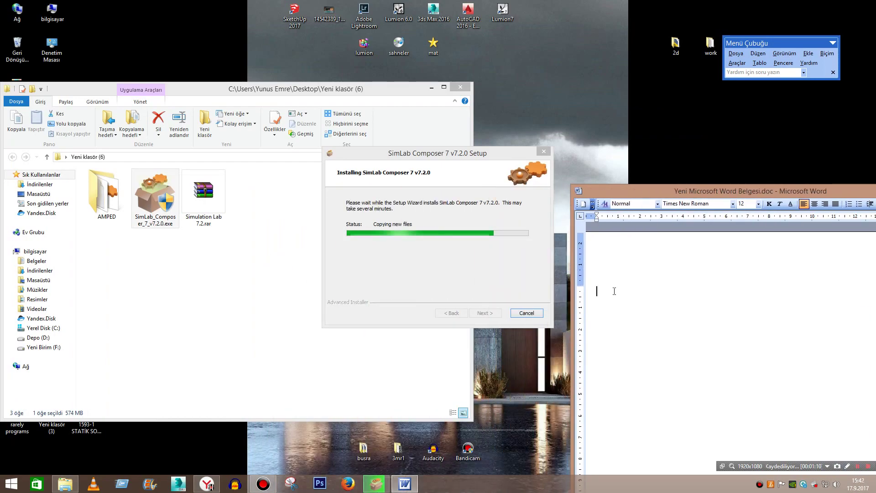
Step: Start the Word note with 'we c' and finish setup to launch SimLab Composer
type("we will")
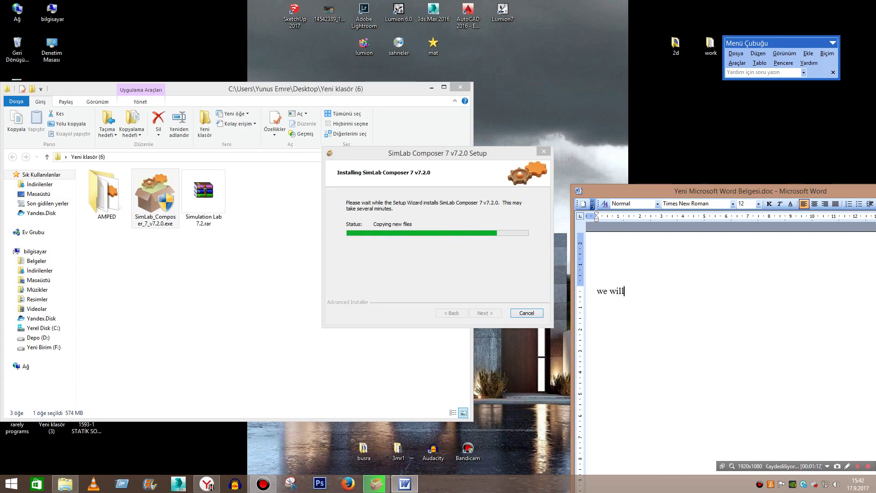
key("BackSpace")
key("BackSpace")
key("BackSpace")
key("BackSpace")
type("c")
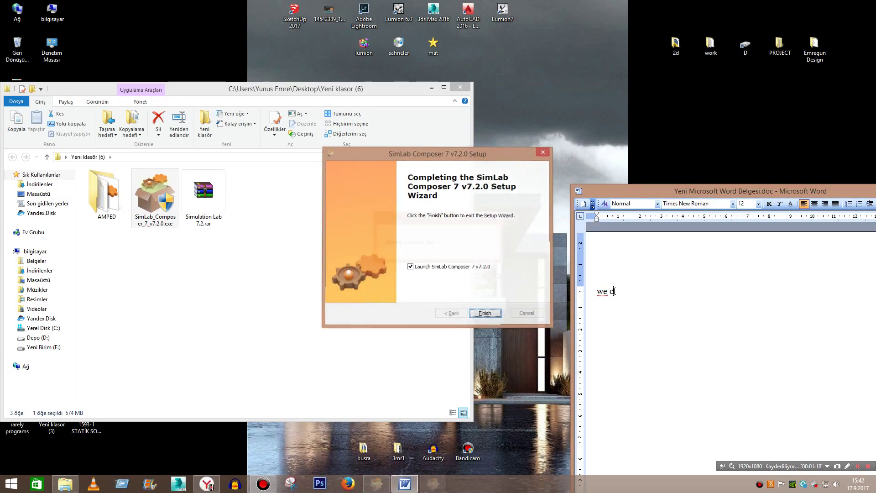
key("Return")
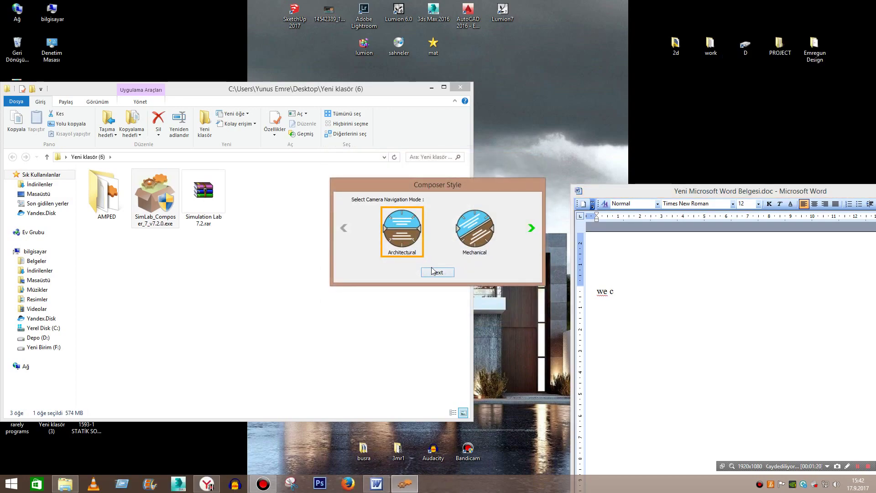
Step: Keep Architectural navigation and the default data directory, then close the licensing and .html prompts
left_click(437, 272)
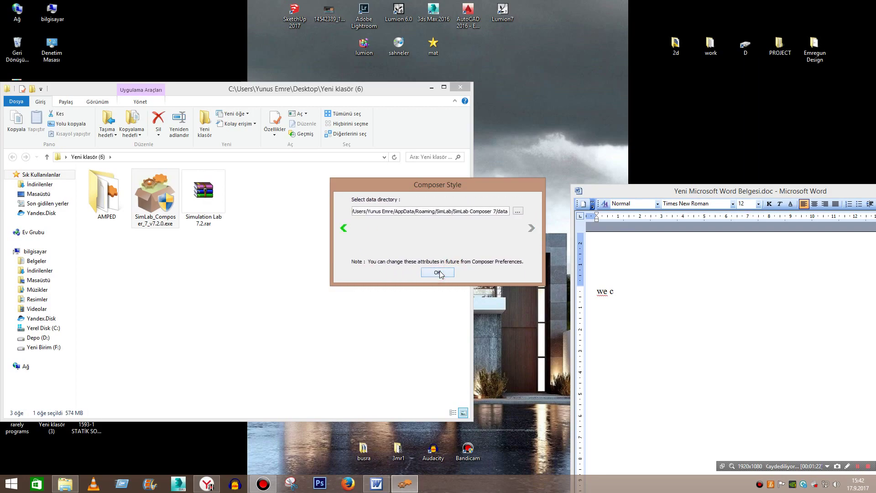
left_click(438, 272)
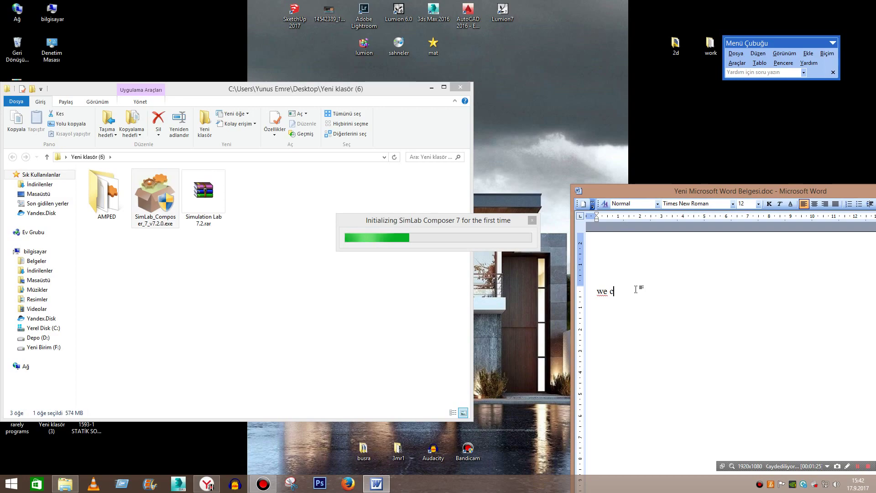
type("an")
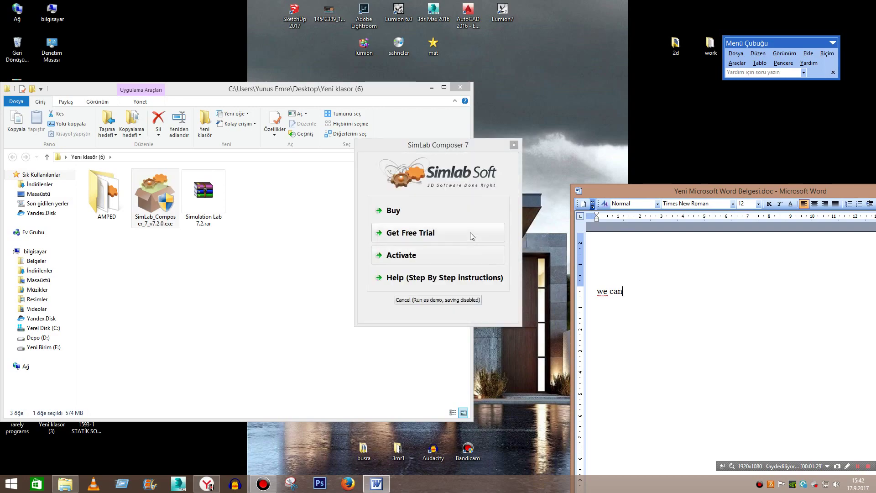
left_click(513, 145)
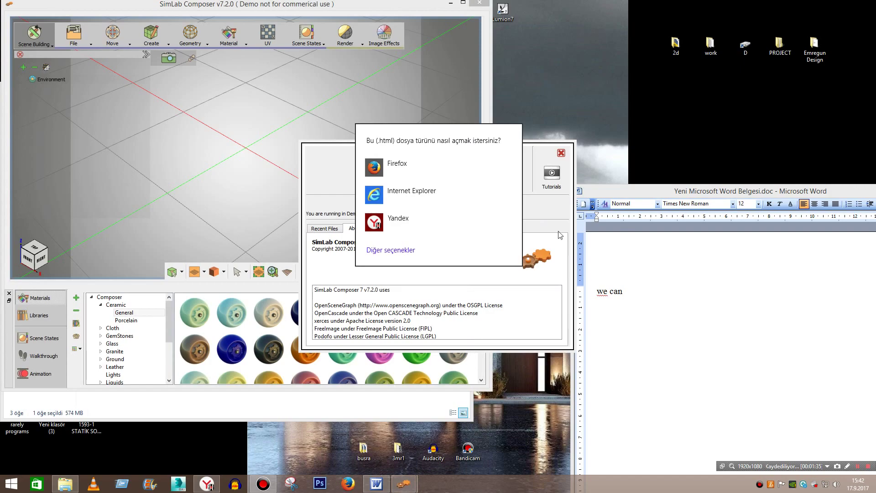
left_click(650, 302)
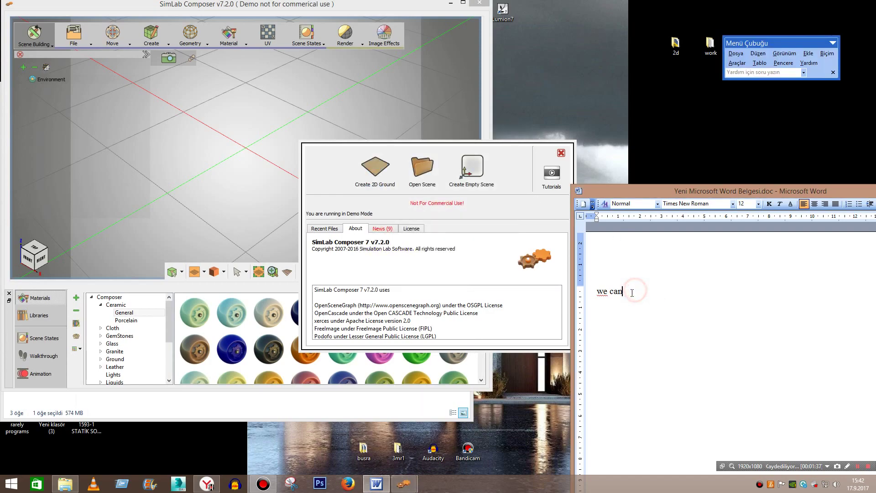
Step: Complete the Word sentence as 'we can convert 3dsmax model to skp' and start a new line
type(" con")
type("vert")
type(" 3ds")
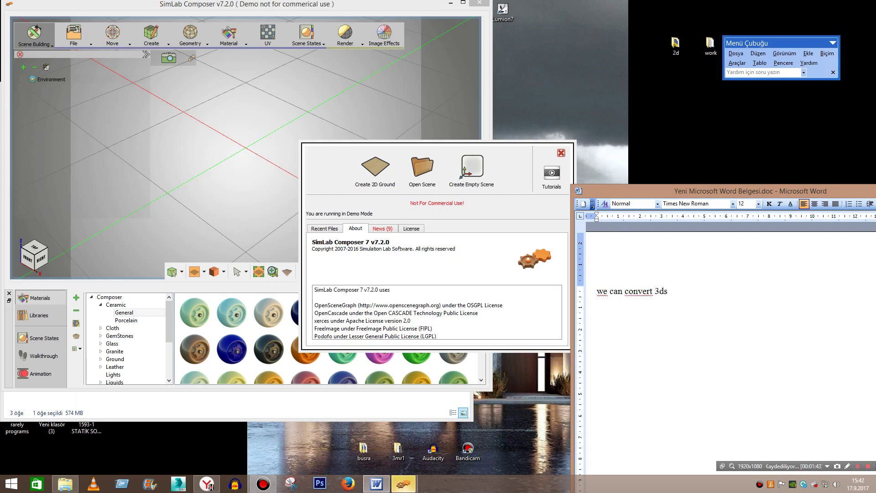
type("max model to sket")
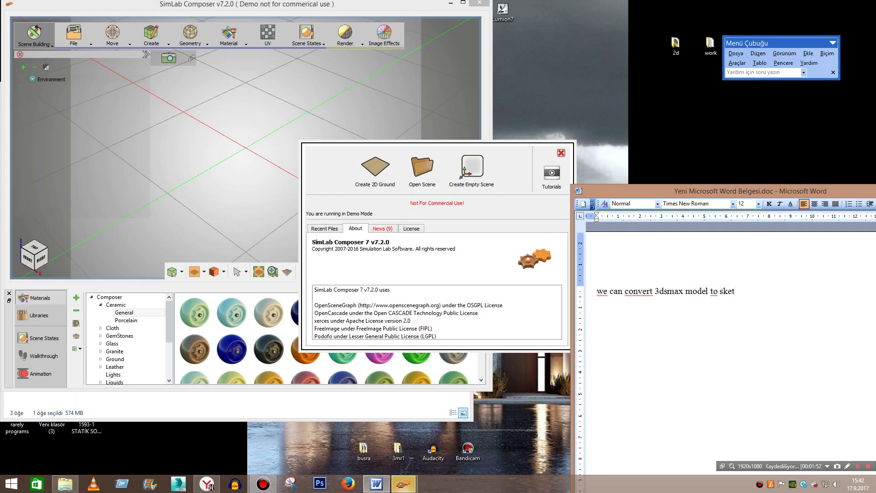
key("BackSpace")
key("BackSpace")
type("p")
key("Return")
Step: Close SimLab Composer's start screen and exit the program
left_click(629, 133)
left_click(562, 153)
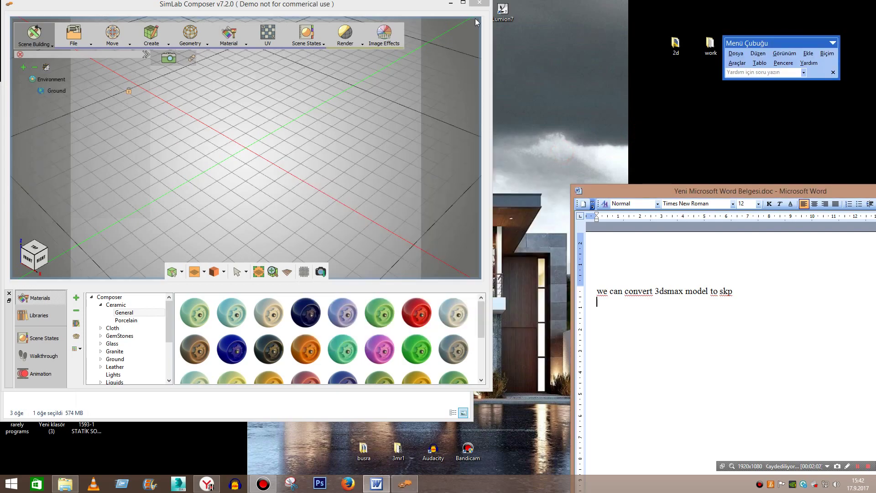
left_click(479, 2)
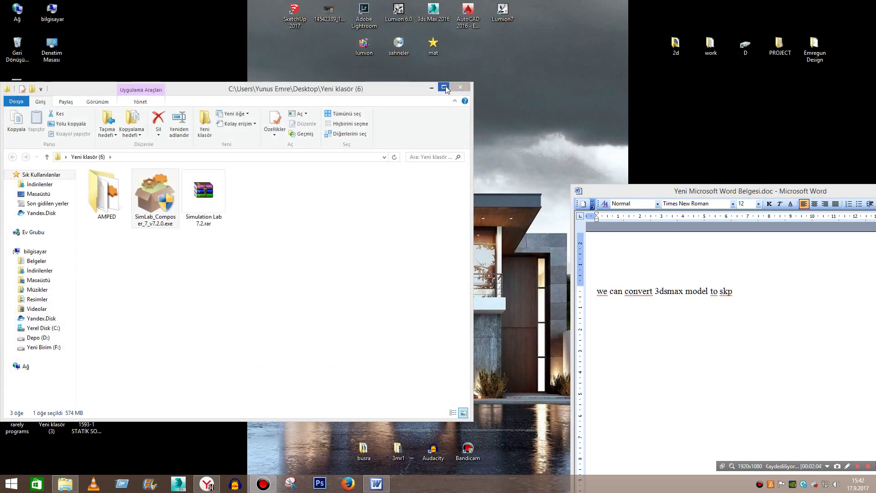
Step: Copy AMPED.txt and SimLabComposer.exe from the AMPED folder
double_click(110, 191)
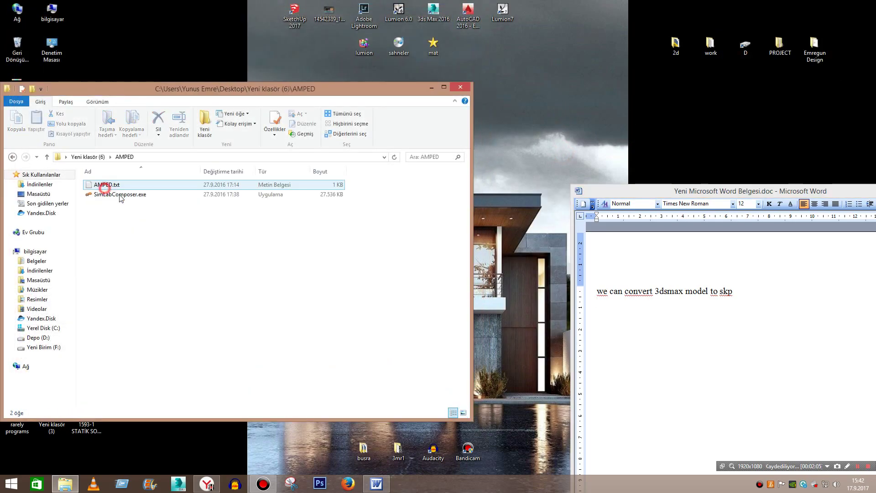
left_click(107, 195)
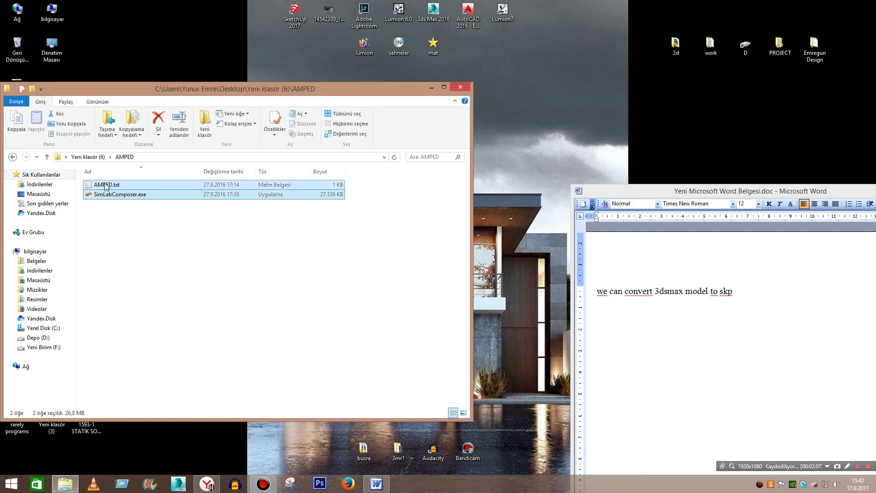
right_click(105, 185)
left_click(145, 285)
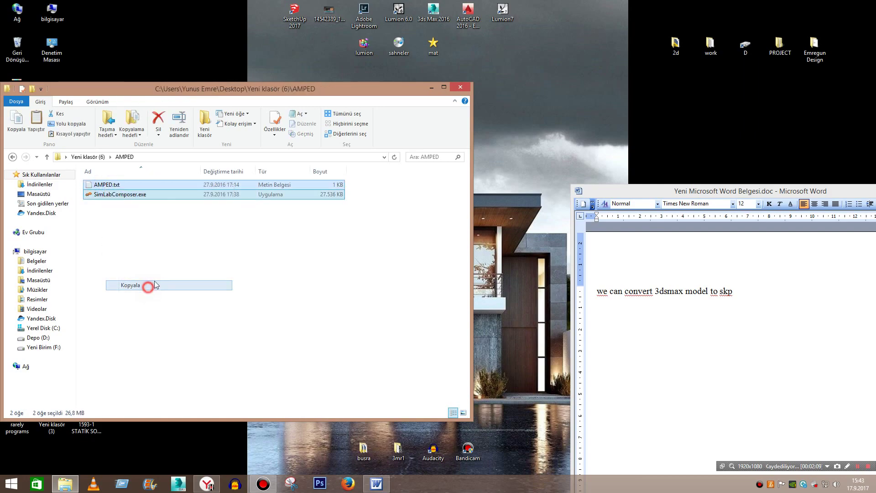
Step: Open the SimLab Composer 7 install folder via its desktop shortcut's file location
left_click(288, 272)
left_click(436, 89)
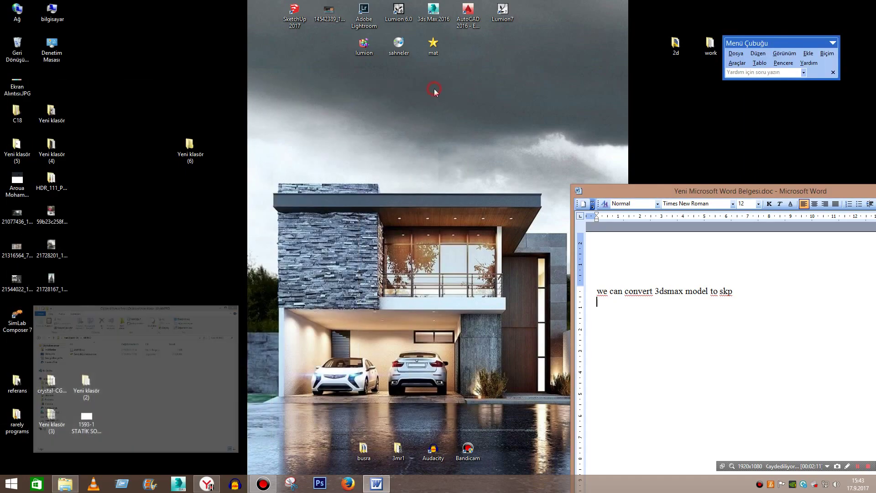
mouse_move(17, 318)
left_mouse_down()
mouse_move(180, 287)
mouse_move(338, 51)
left_mouse_up()
right_click(336, 52)
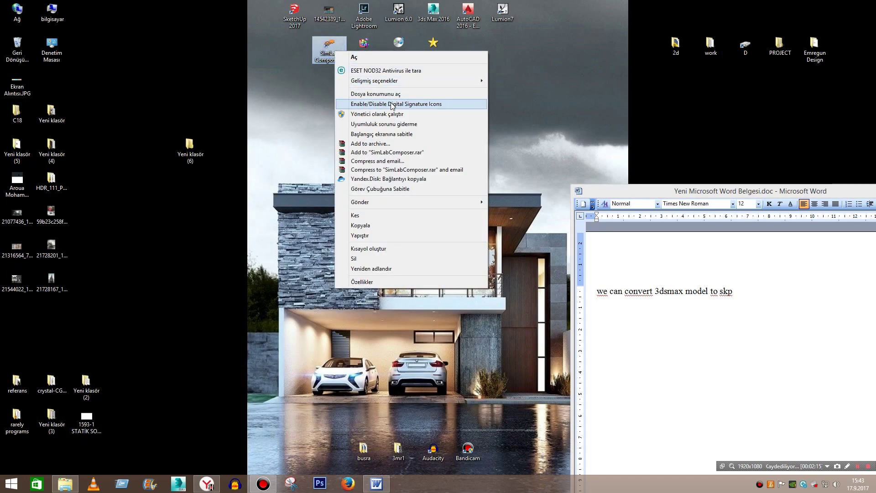
left_click(385, 94)
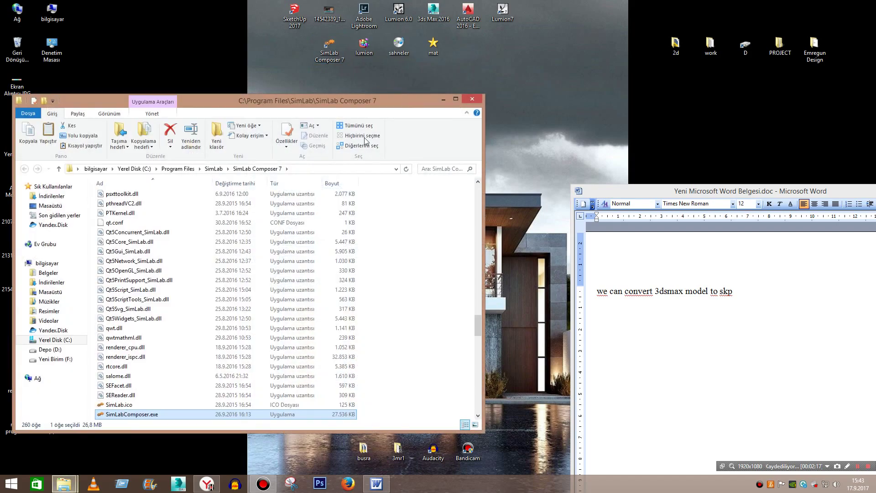
Step: Paste the files, replacing SimLabComposer.exe with admin permission, then relaunch SimLab Composer 7
left_click(429, 279)
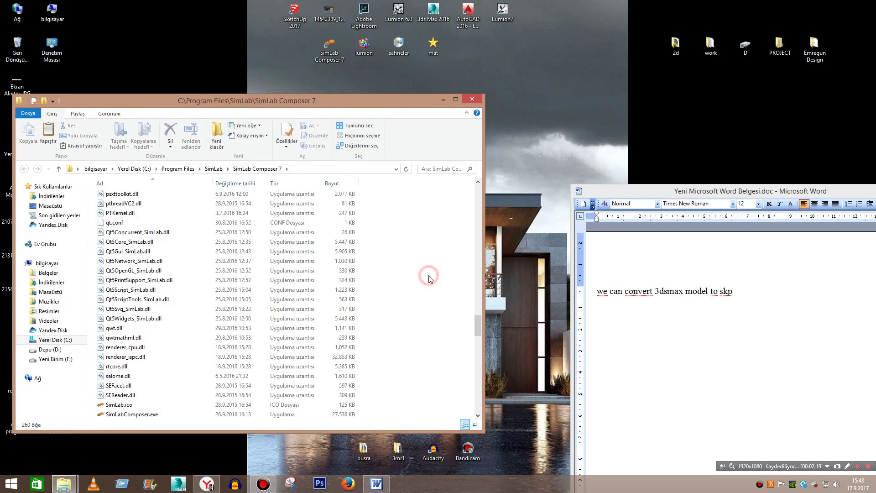
key("ctrl+v")
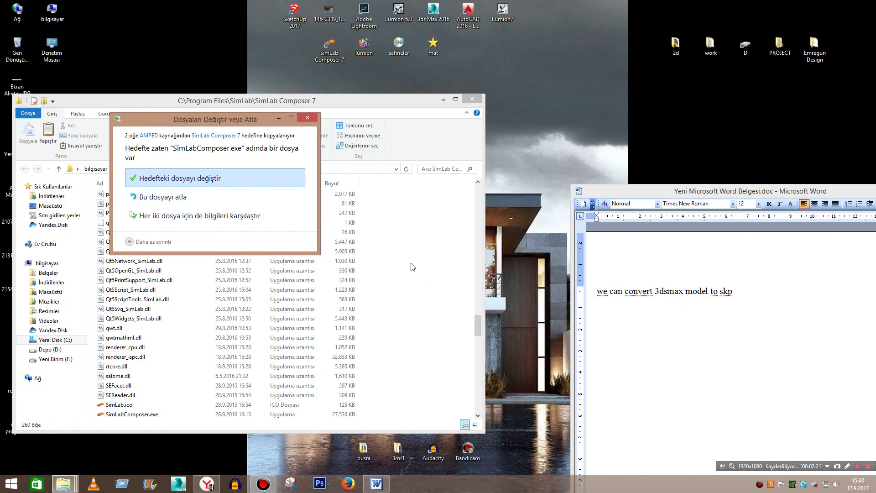
left_click(269, 180)
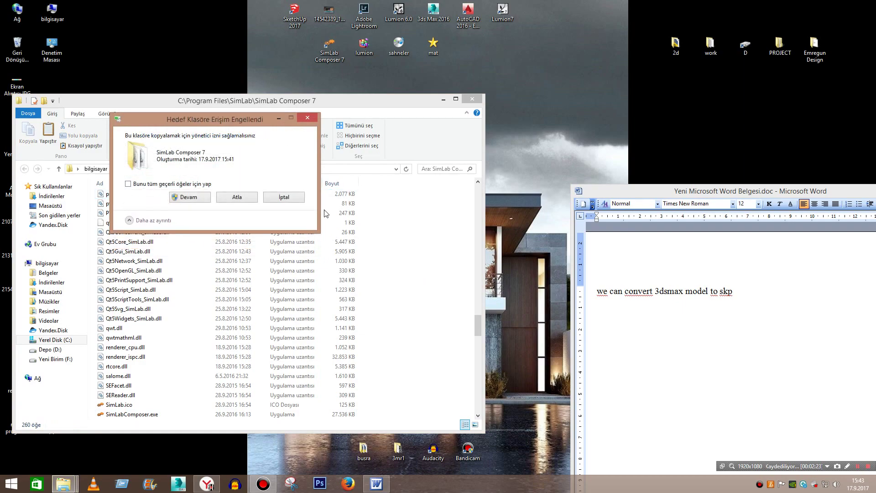
left_click(128, 183)
left_click(189, 197)
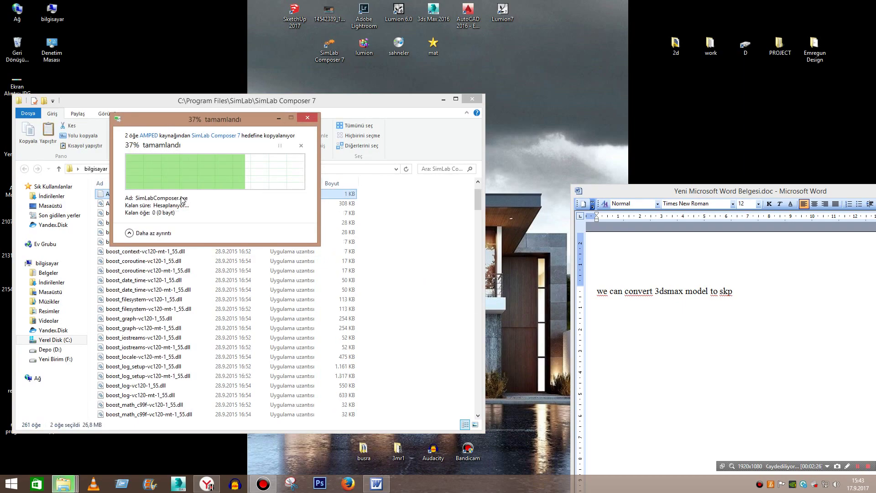
left_click(465, 100)
double_click(346, 62)
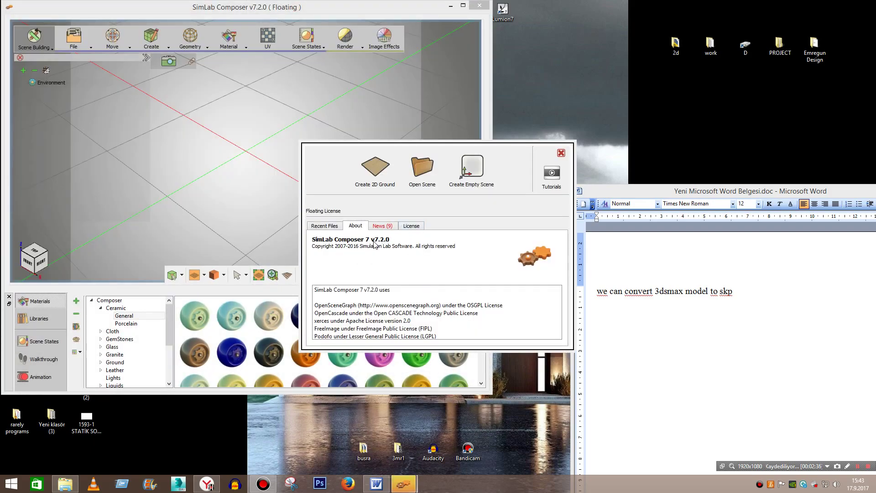
Step: Confirm the floating license in the About tab, close the start screen, and return to Word
left_click(326, 226)
left_click(561, 153)
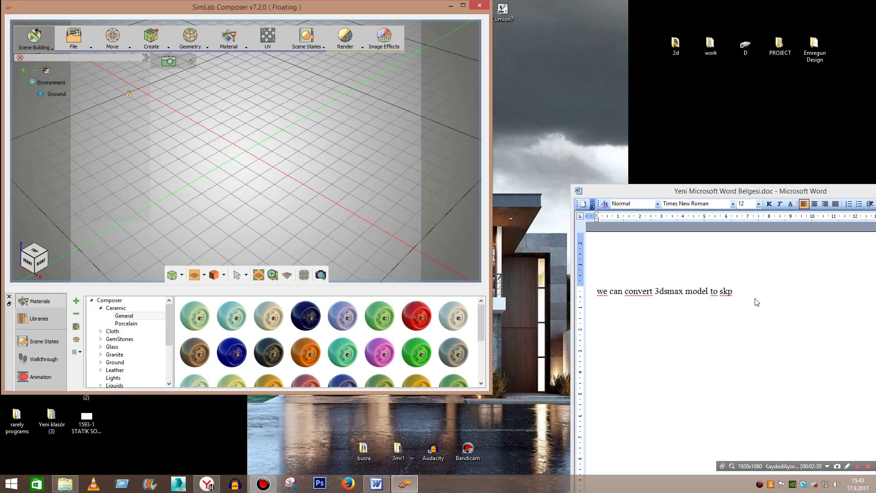
left_click(743, 297)
type("cracked")
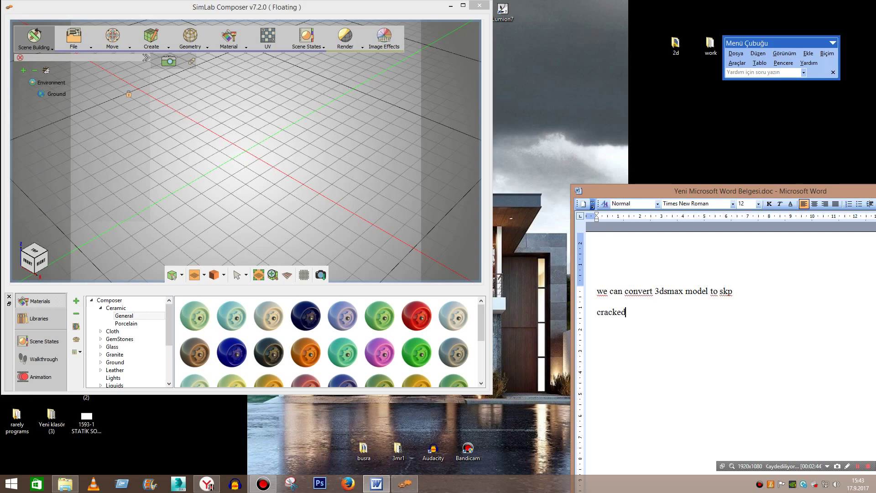
Step: Type the closing lines 'cracked', 'i will share video about how to use', 'see you again'
key("Return")
type("ill share")
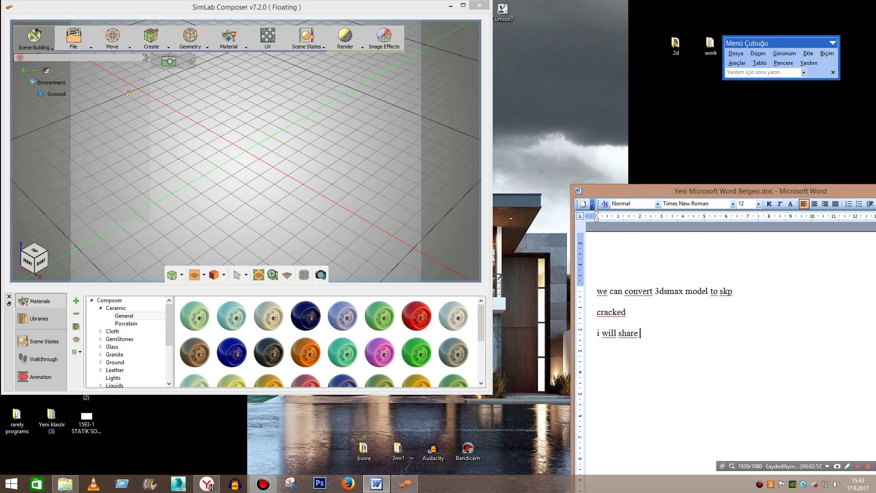
type("about how to use")
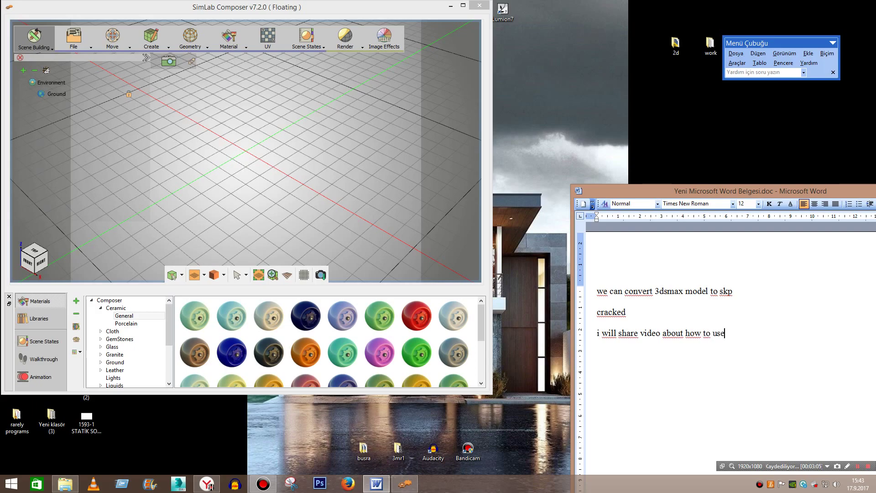
key("Return")
type("again")
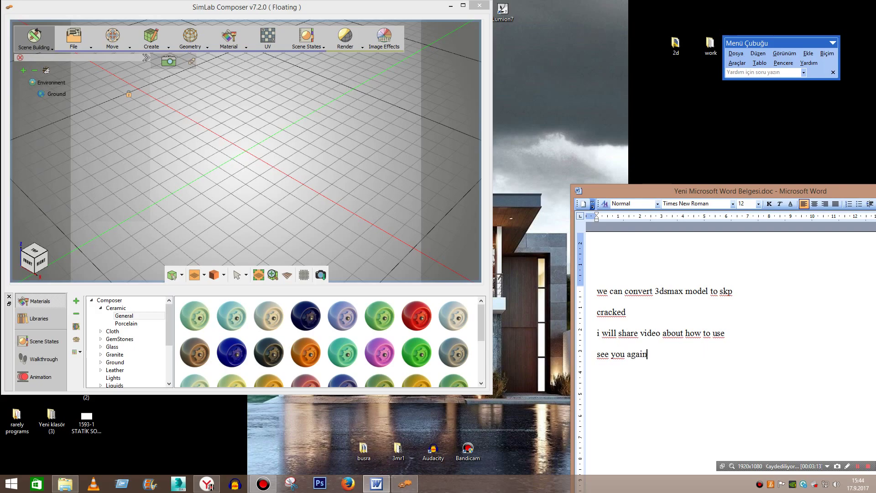